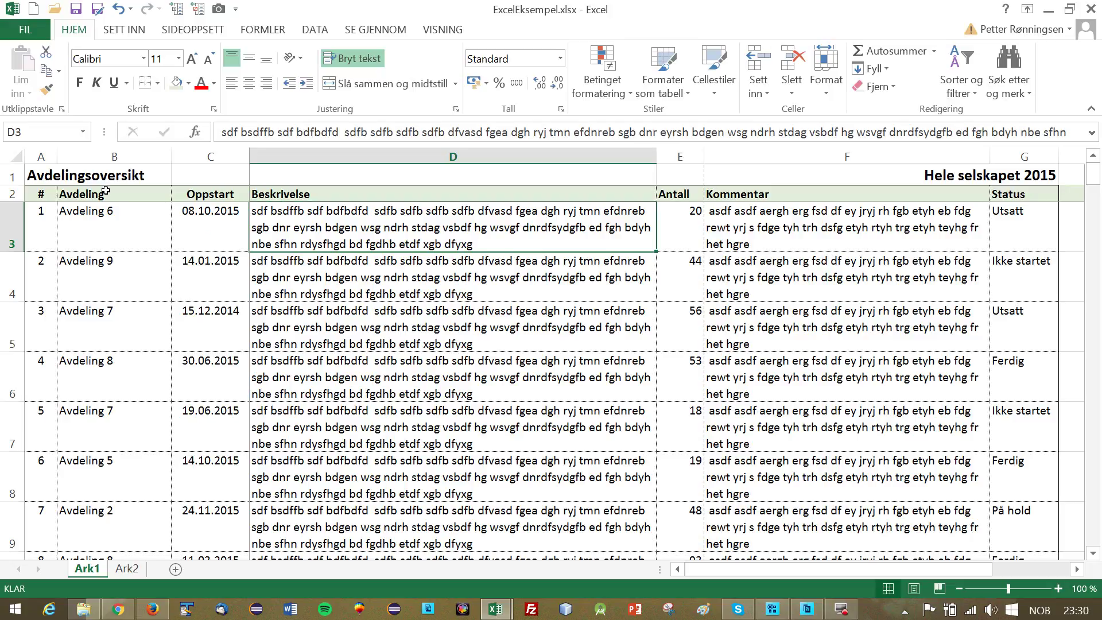
- Open Utskriftstitler from Sideoppsett and place the cursor in the Gjenta rader øverst field
{"action": "left_click", "coordinate": [192, 32]}
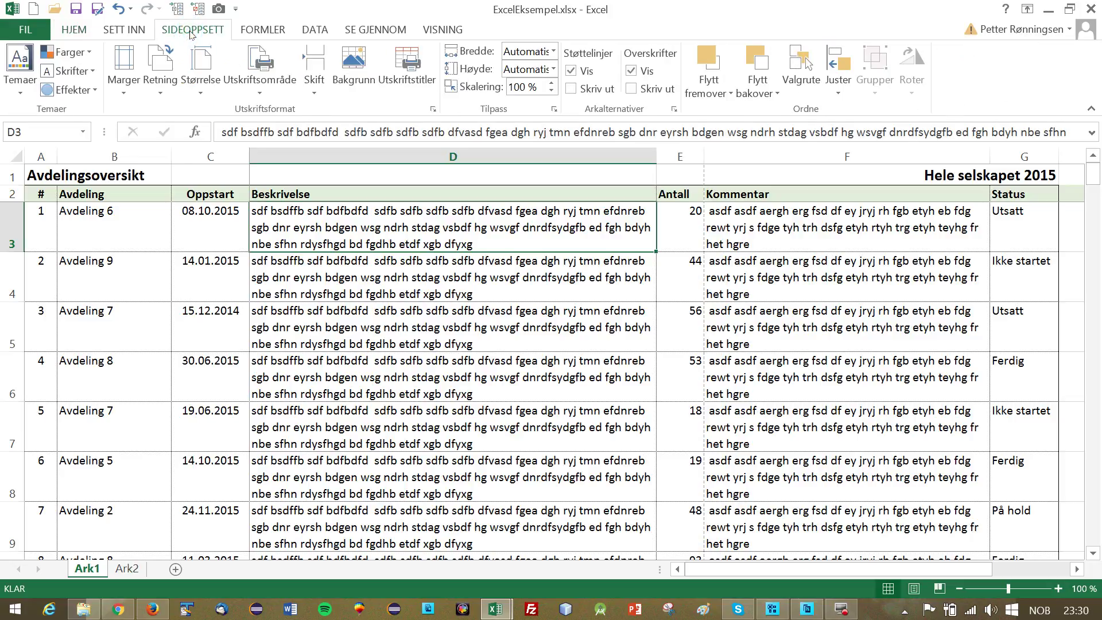
{"action": "left_click", "coordinate": [411, 70]}
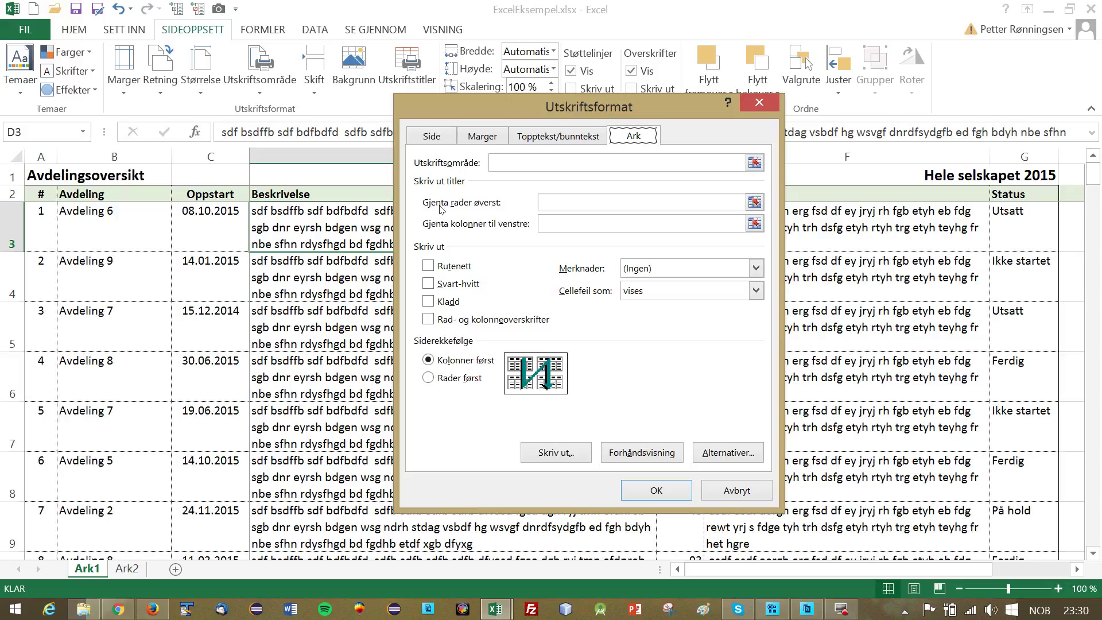
{"action": "left_click", "coordinate": [563, 213]}
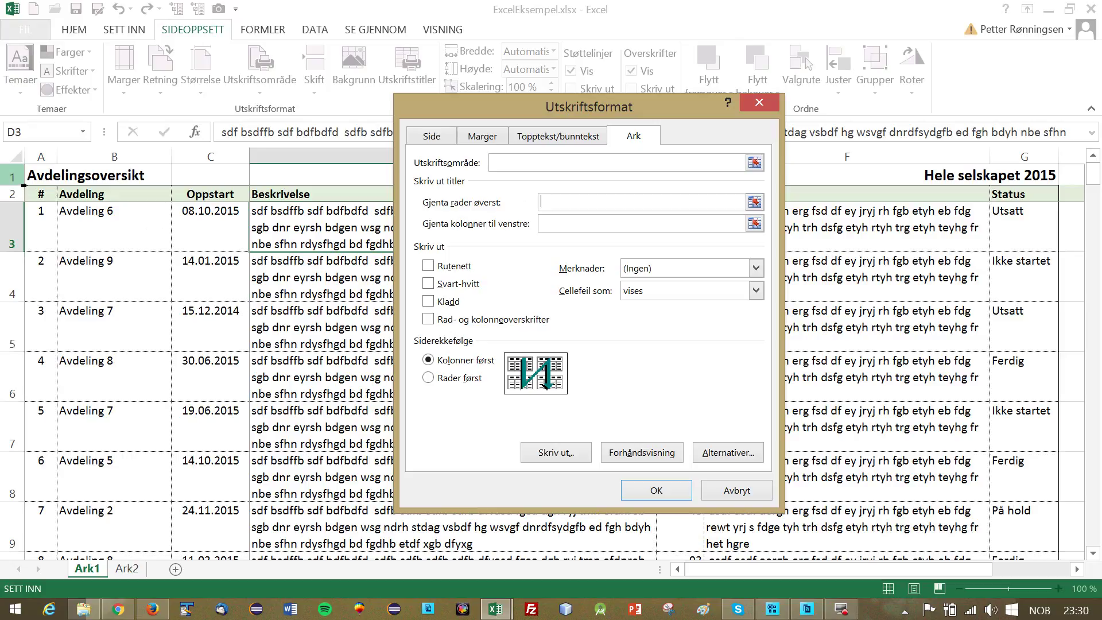
- Set Gjenta rader øverst to $1:$2 by selecting rows 1–2, and confirm the Page Setup dialog
{"action": "left_click", "coordinate": [19, 179]}
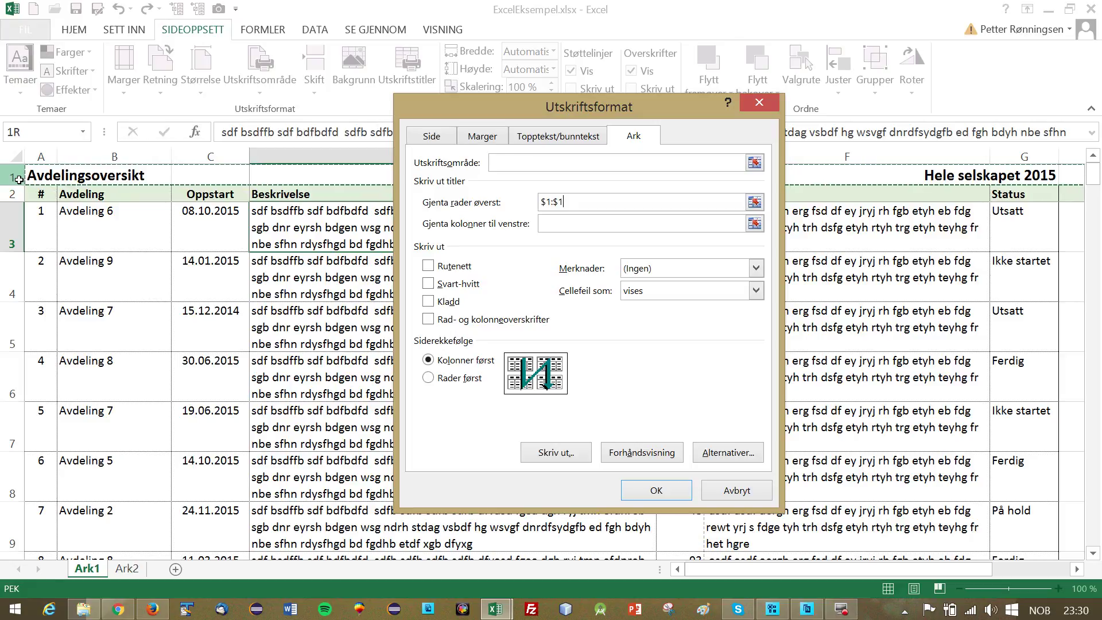
{"action": "left_click_drag", "start_coordinate": [19, 179], "coordinate": [19, 198]}
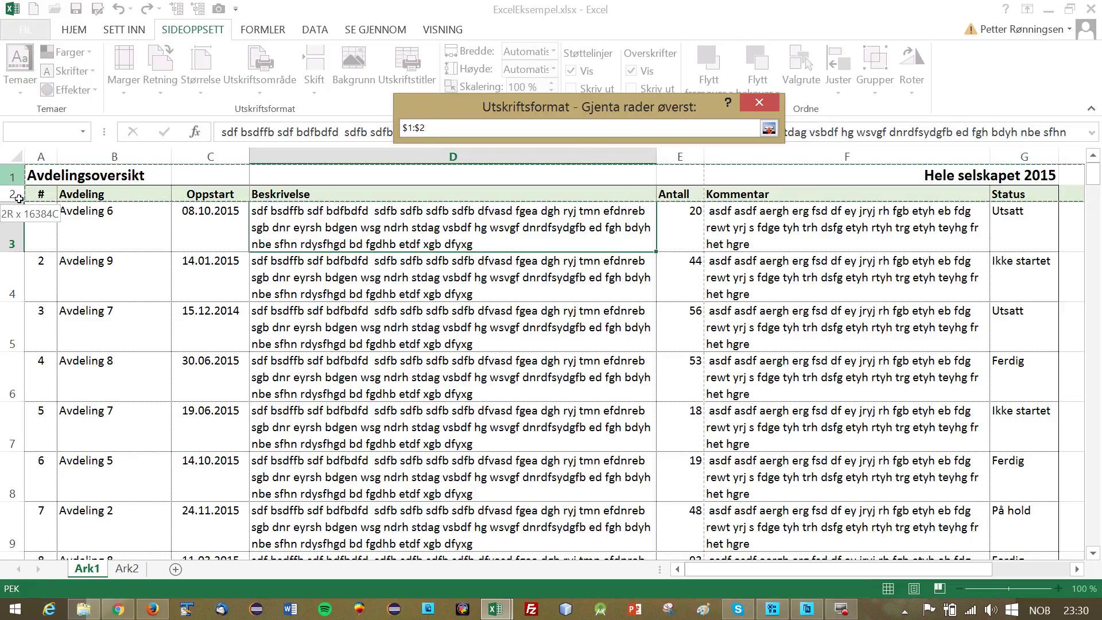
{"action": "left_click_drag", "start_coordinate": [19, 198], "coordinate": [24, 203]}
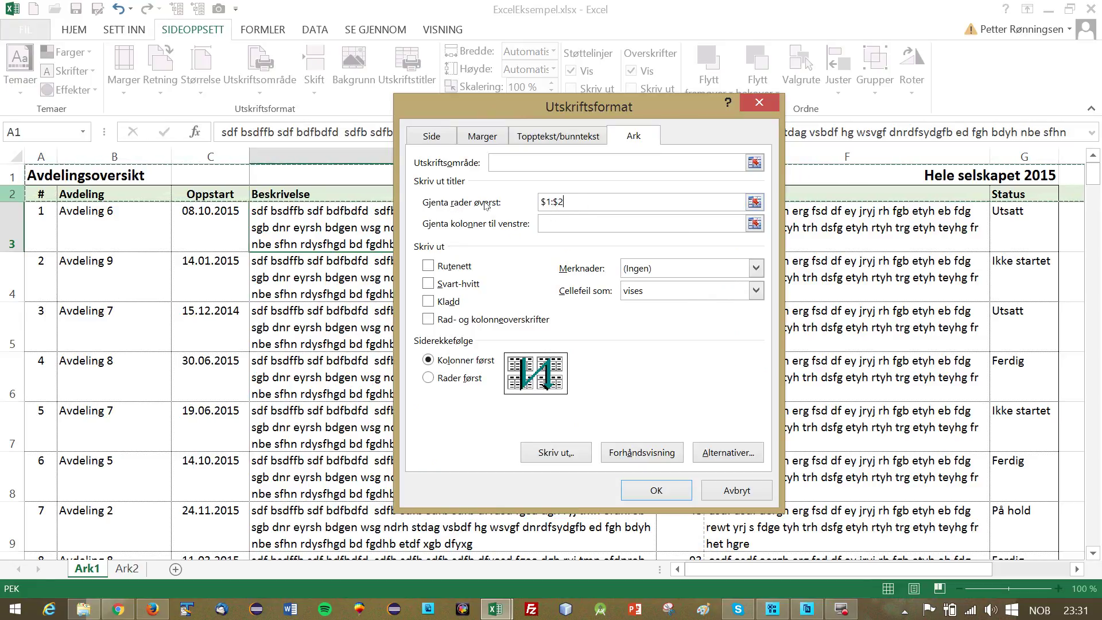
{"action": "left_click", "coordinate": [656, 497]}
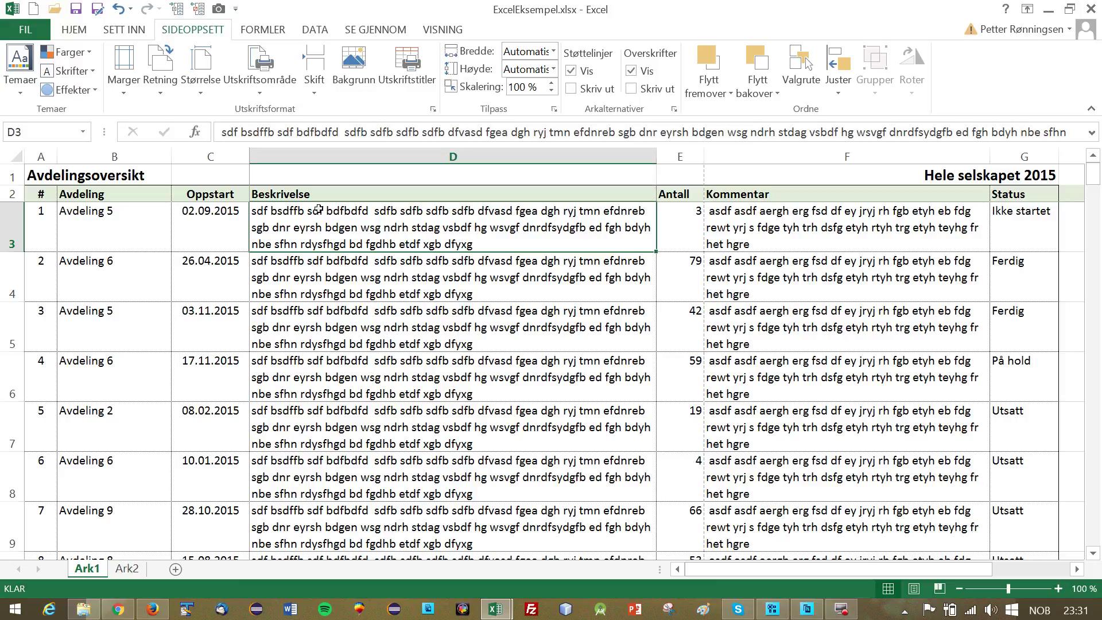
- Open the Skriv ut print preview from the FIL menu
{"action": "left_click", "coordinate": [26, 30]}
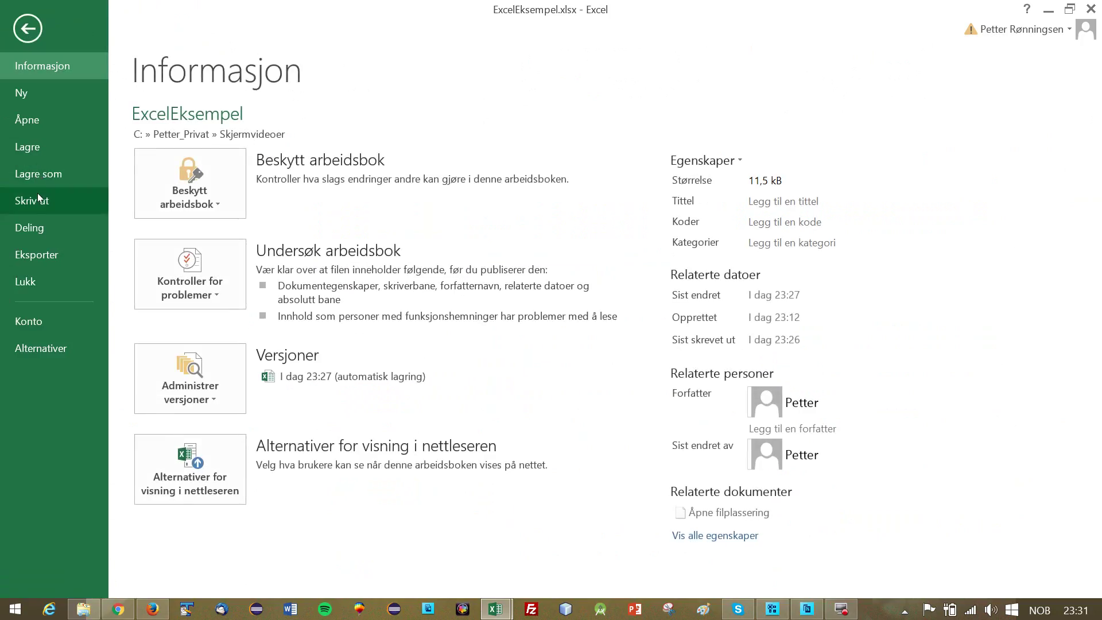
{"action": "left_click", "coordinate": [37, 195]}
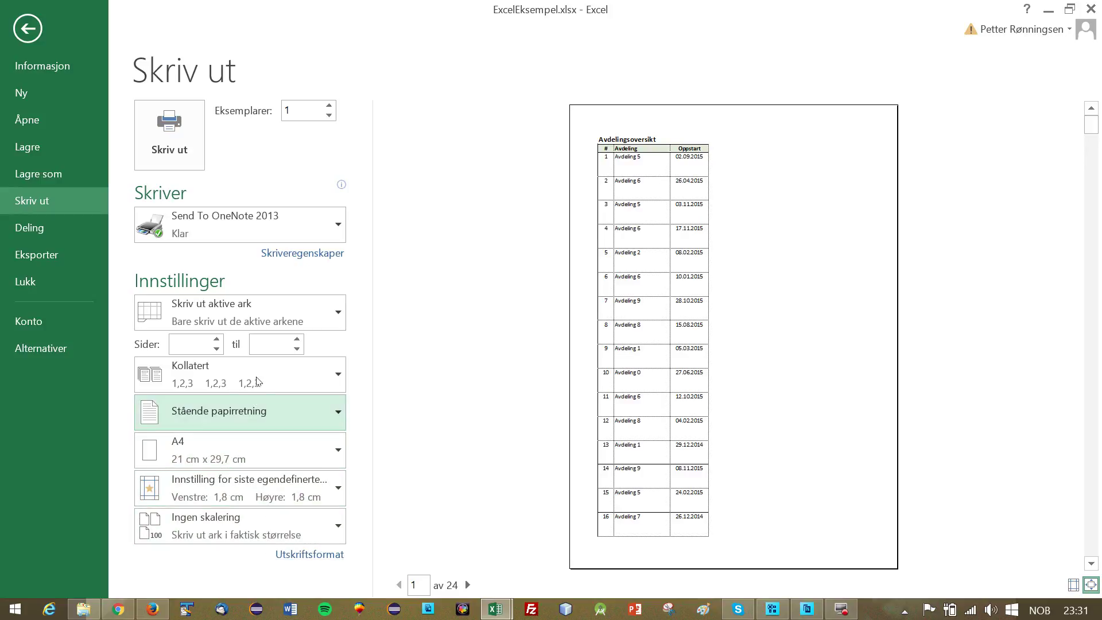
- Change scaling from Ingen skalering to Få plass til alle kolonner på én side
{"action": "left_click", "coordinate": [211, 528]}
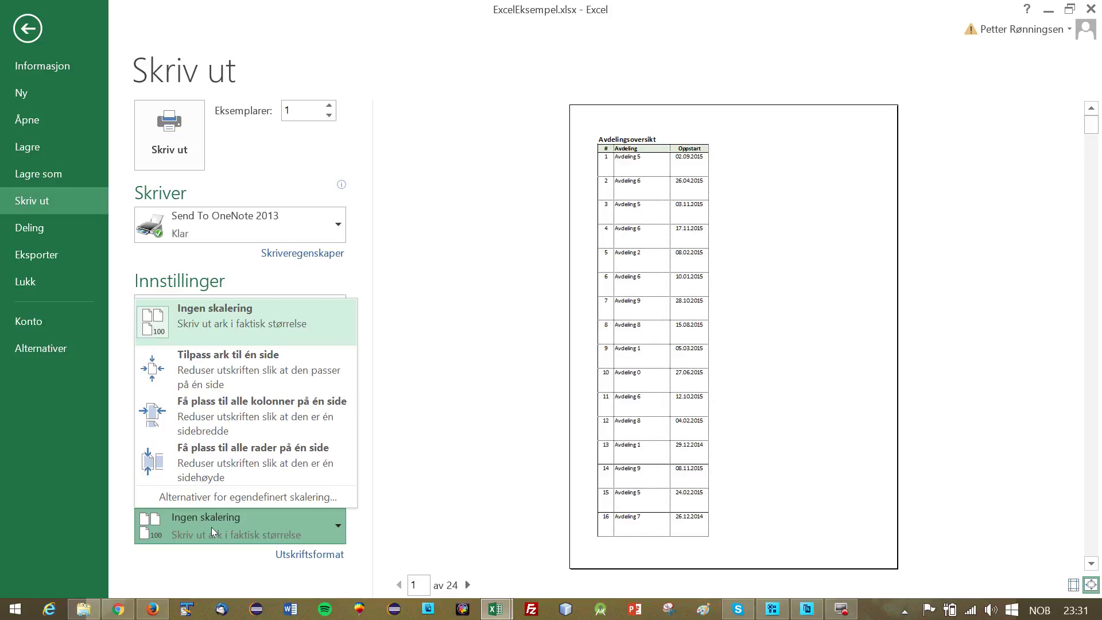
{"action": "left_click", "coordinate": [195, 410]}
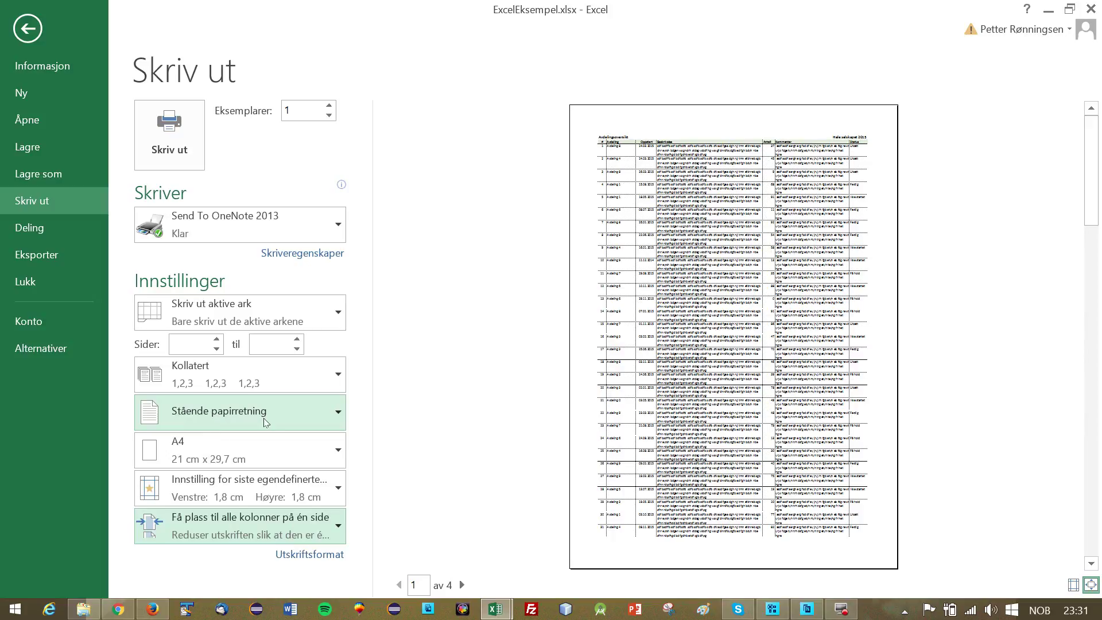
- Change the orientation from Stående to Liggende papirretning
{"action": "left_click", "coordinate": [208, 415]}
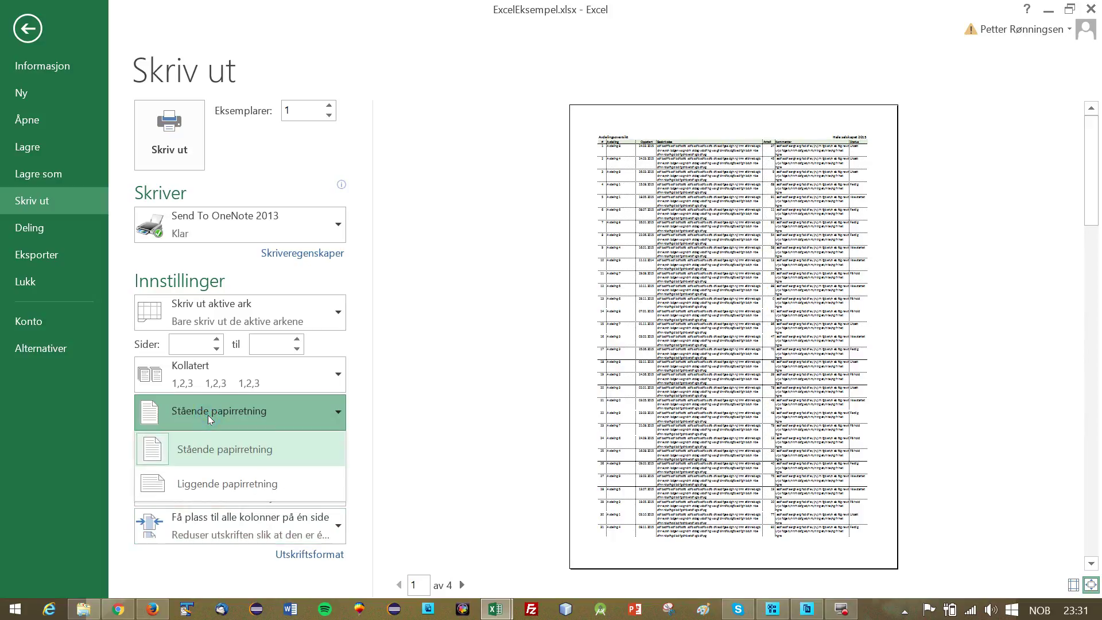
{"action": "left_click", "coordinate": [202, 485]}
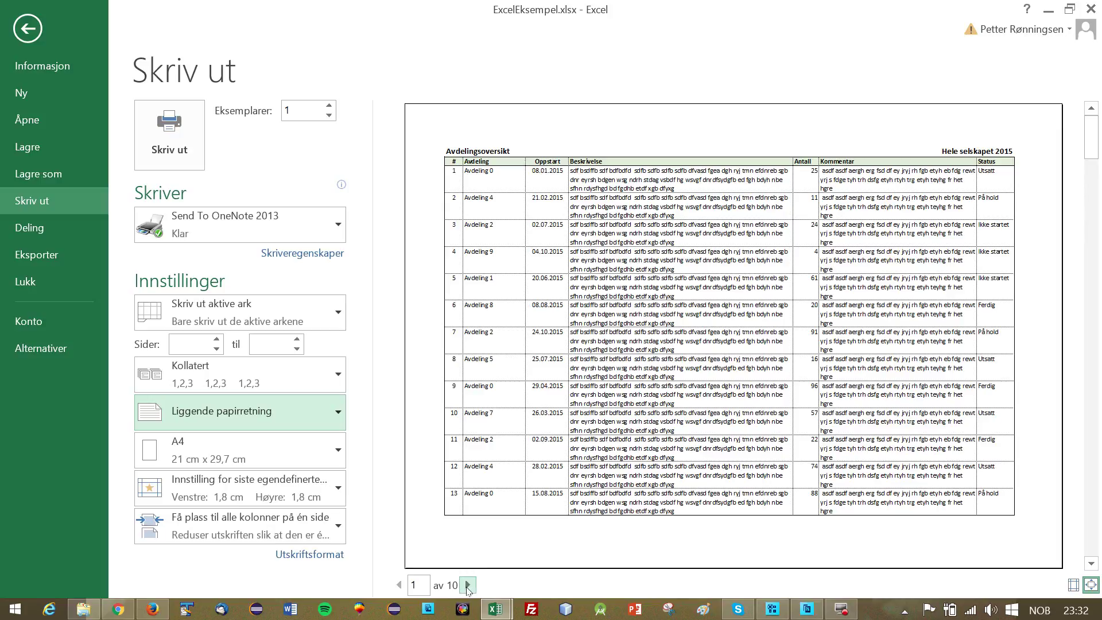
- Page through the preview to page 6 of 10, checking the heading rows repeat
{"action": "left_click", "coordinate": [468, 585]}
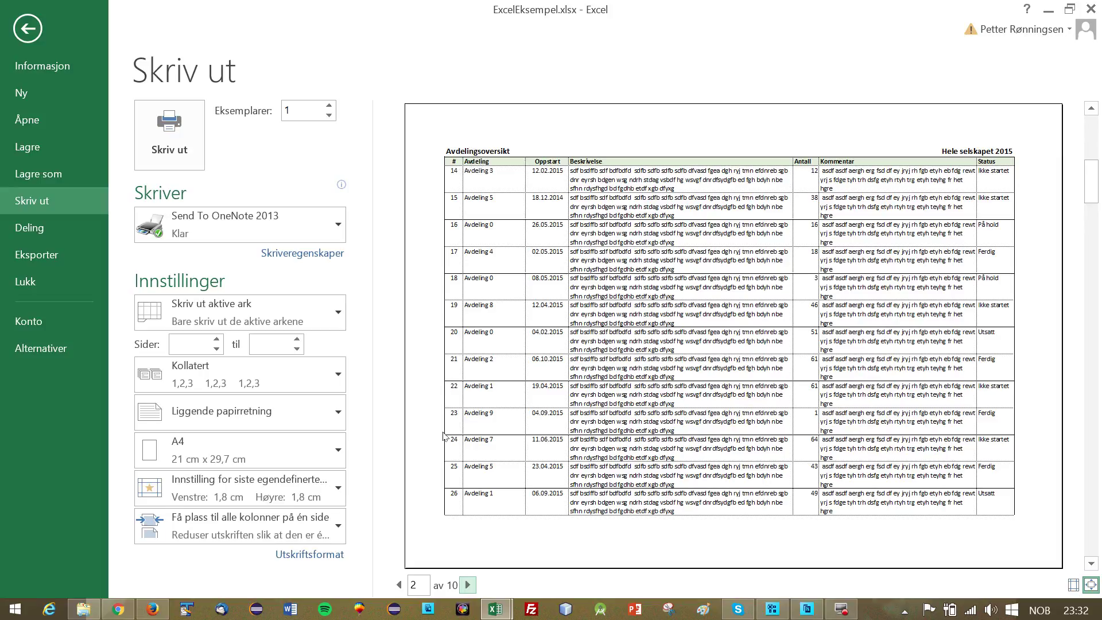
{"action": "left_click", "coordinate": [467, 585]}
{"action": "left_click", "coordinate": [467, 585]}
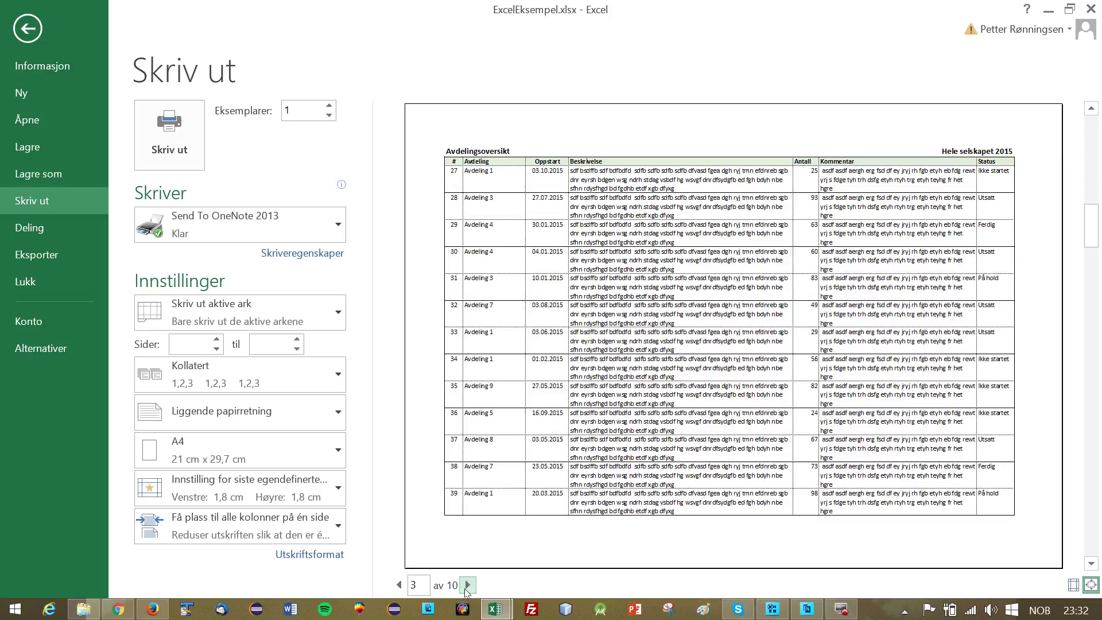
{"action": "left_click", "coordinate": [468, 585]}
{"action": "left_click", "coordinate": [467, 585]}
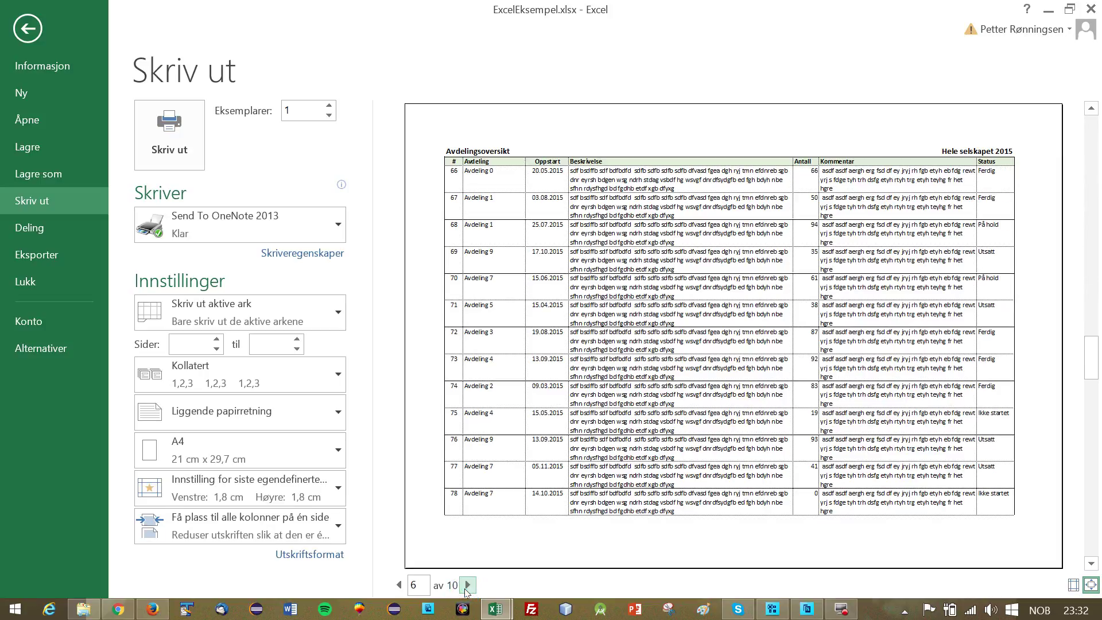